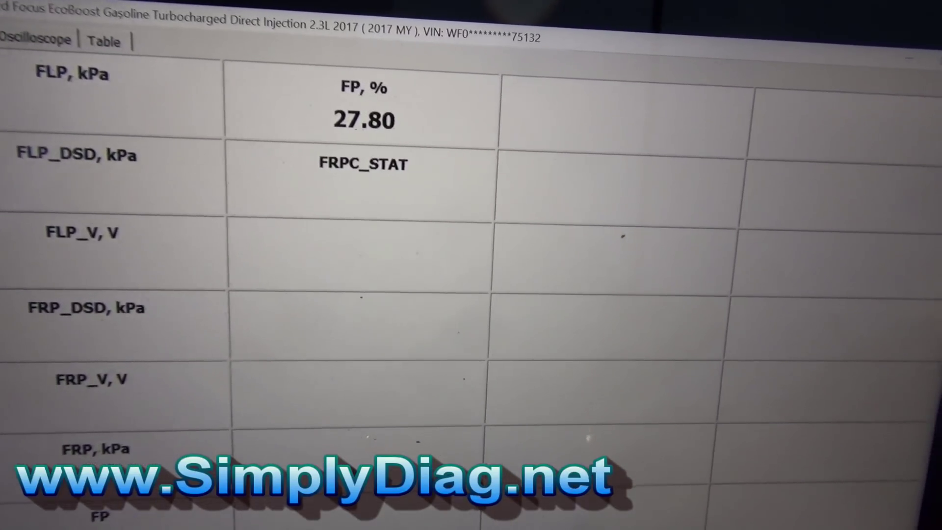
Bring up the FORScan DTC results and check the PCM row, which shows no error codes.
key("Escape")
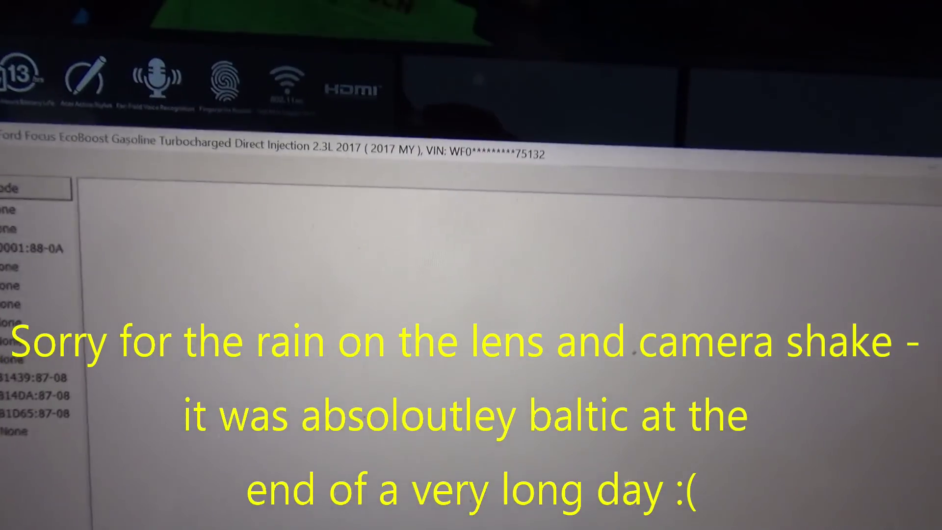
left_click(39, 129)
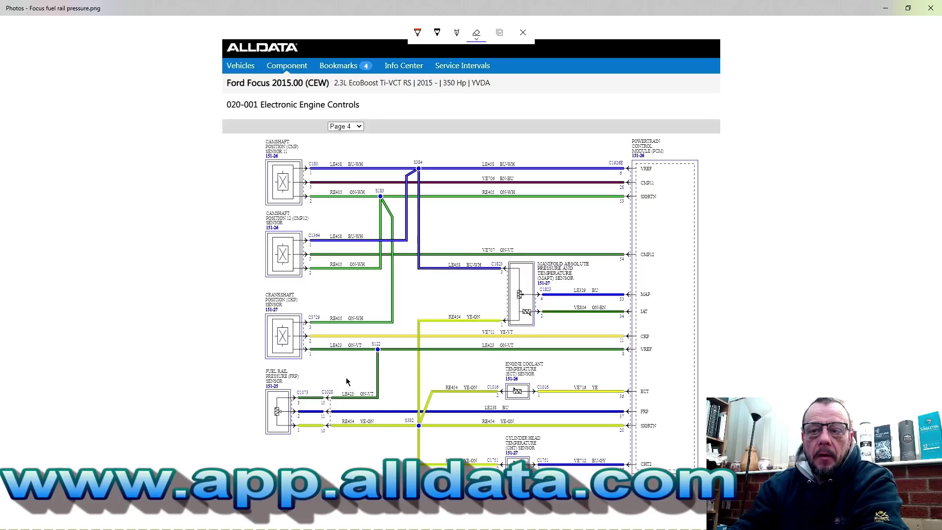
With the first pen, draw an arrow to the FRP sensor and dot two of its pins.
left_click(417, 33)
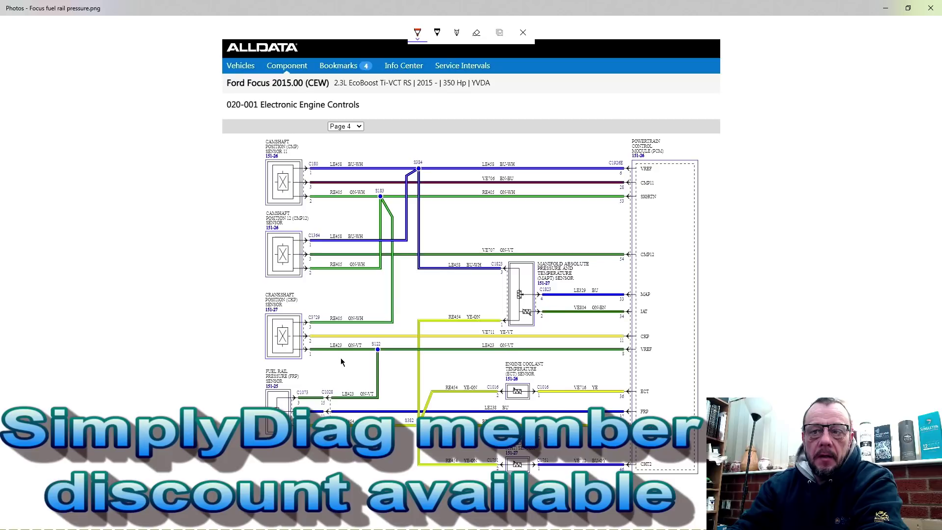
mouse_move(342, 358)
left_mouse_down()
mouse_move(296, 373)
mouse_move(310, 380)
left_mouse_up()
left_click(301, 413)
left_click(305, 401)
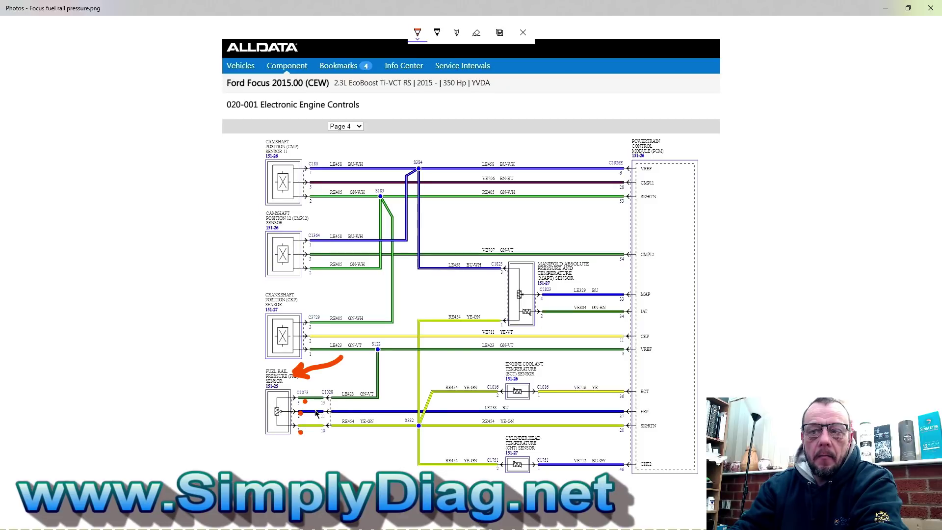
Mark the LE423 wire, X the VREF wire, circle the PCM's VREF and SIGRTN pins, add a tick.
left_click_drag(390, 391, 391, 401)
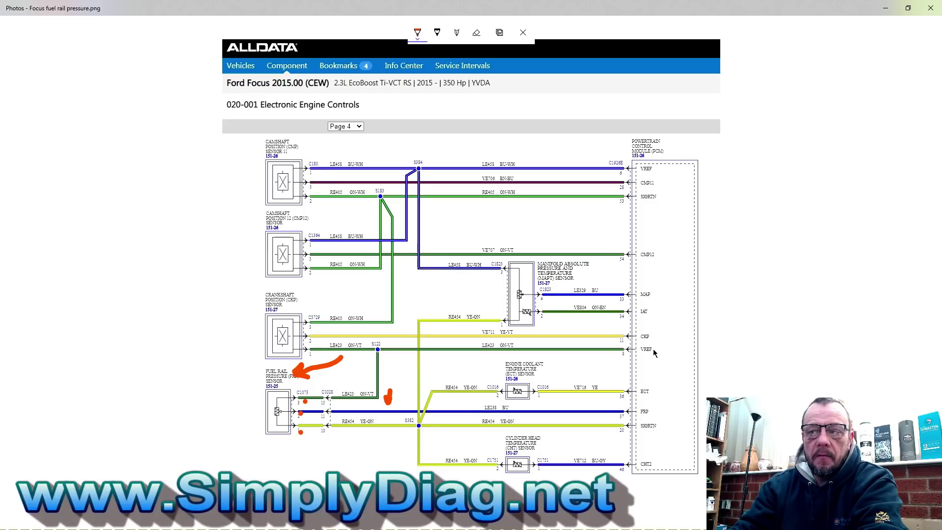
mouse_move(587, 343)
left_mouse_down()
mouse_move(598, 355)
mouse_move(583, 356)
left_mouse_up()
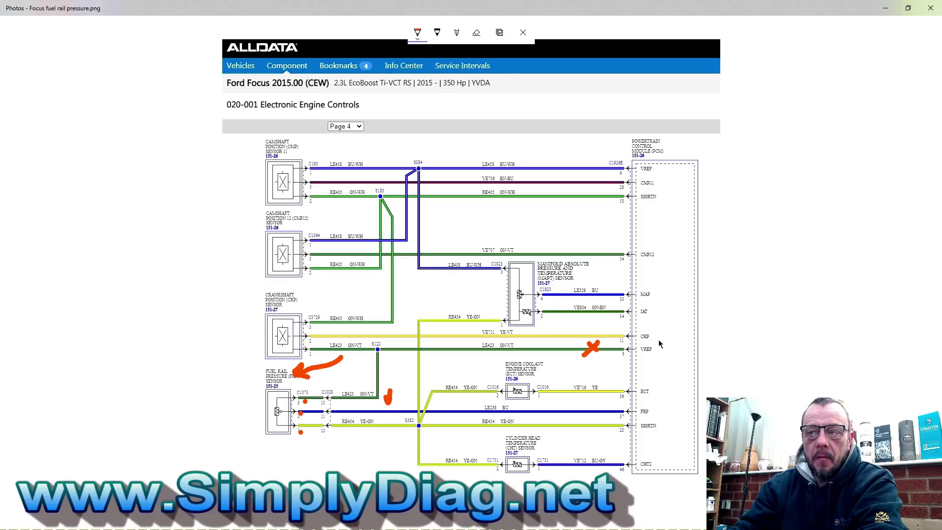
mouse_move(665, 338)
left_mouse_down()
mouse_move(633, 366)
mouse_move(668, 350)
mouse_move(658, 340)
left_mouse_up()
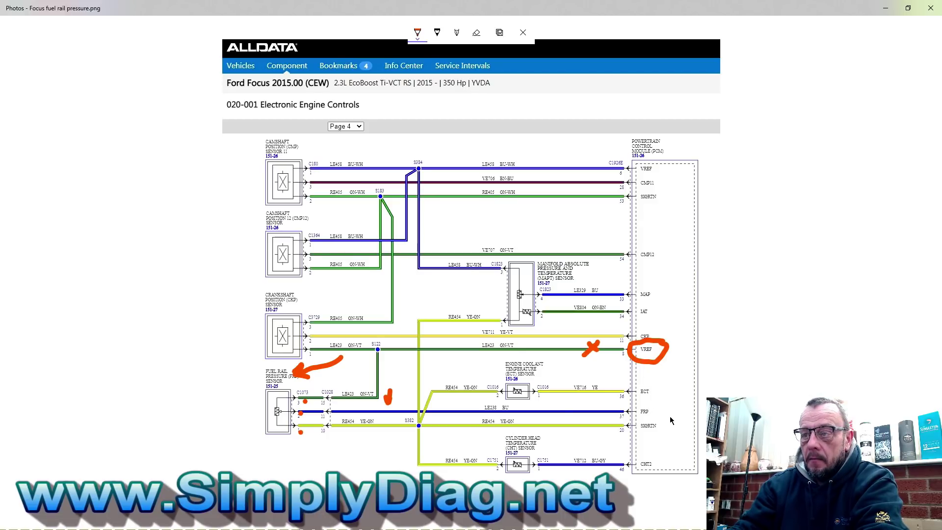
mouse_move(656, 416)
left_mouse_down()
mouse_move(629, 431)
mouse_move(669, 440)
mouse_move(671, 417)
left_mouse_up()
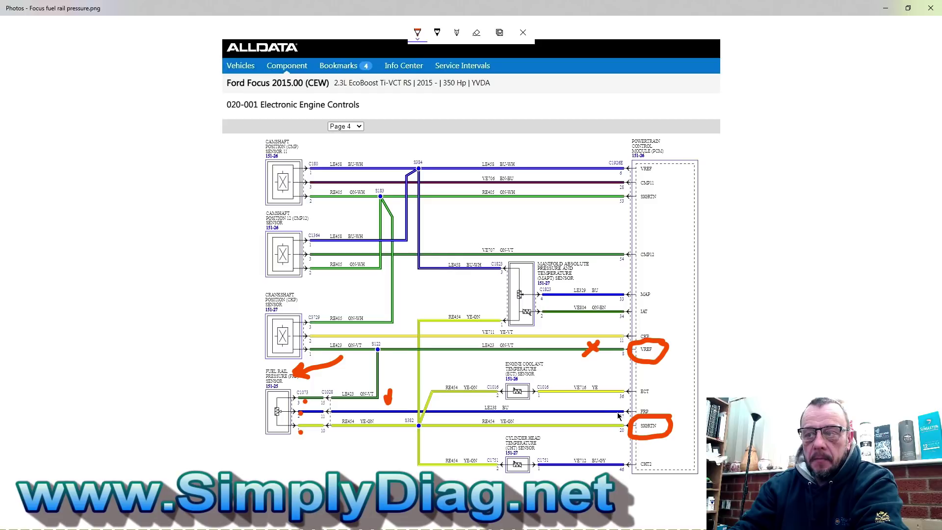
left_click(665, 391)
mouse_move(665, 391)
left_mouse_down()
mouse_move(653, 408)
mouse_move(666, 407)
left_mouse_up()
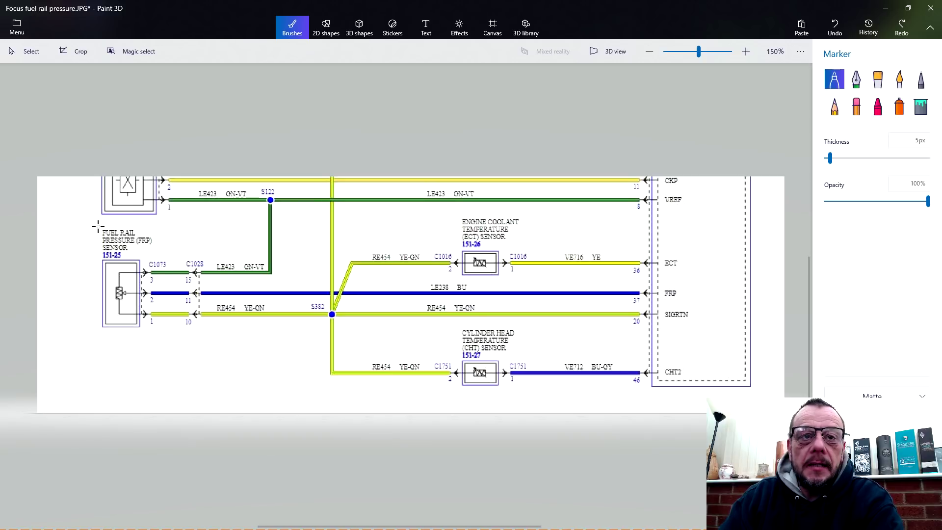
Cross out the FRP sensor, PCM side, LE423 and RE454 wires; circle FRP pins 2 and 37.
mouse_move(98, 275)
left_mouse_down()
mouse_move(115, 289)
mouse_move(102, 293)
left_mouse_up()
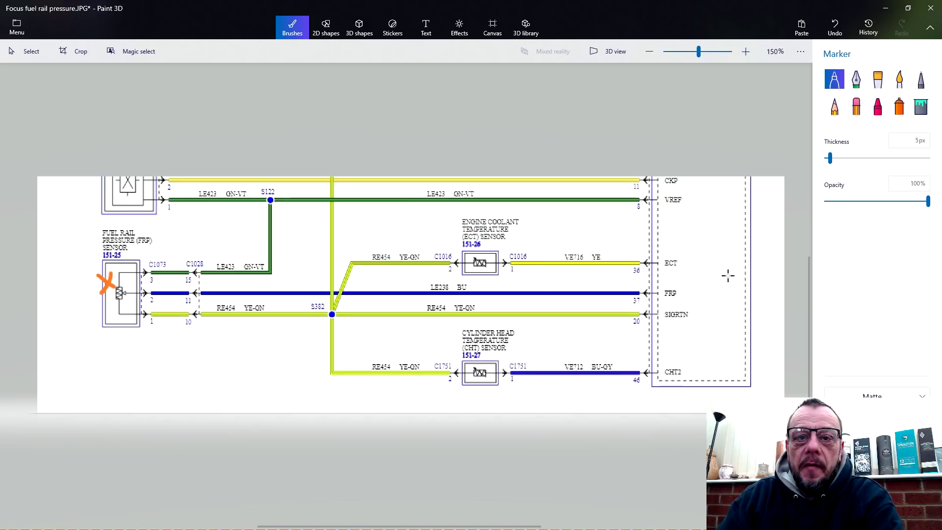
mouse_move(722, 269)
left_mouse_down()
mouse_move(753, 287)
mouse_move(729, 290)
left_mouse_up()
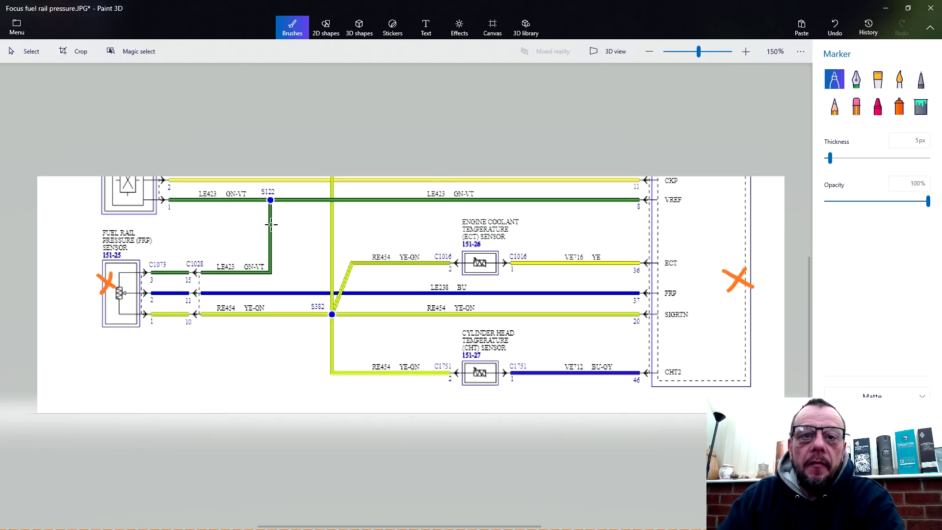
mouse_move(257, 237)
left_mouse_down()
mouse_move(281, 250)
mouse_move(258, 252)
left_mouse_up()
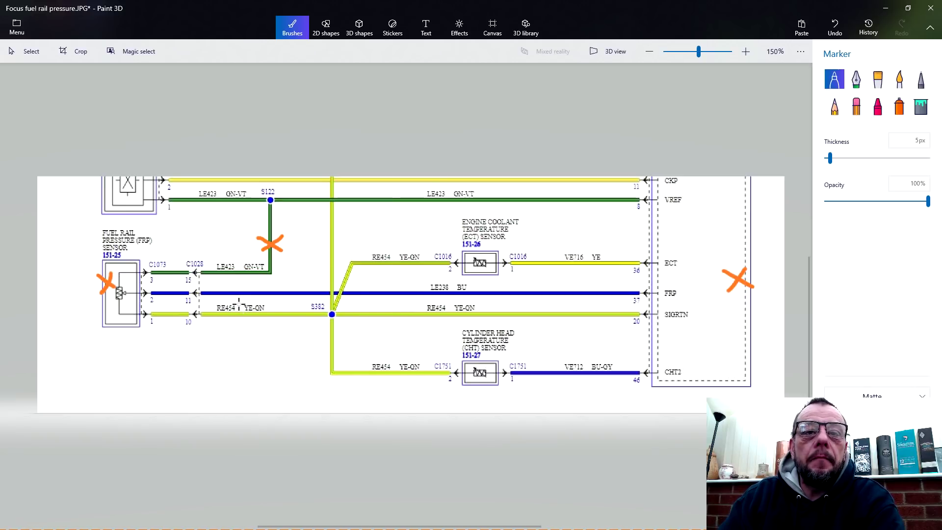
mouse_move(239, 304)
left_mouse_down()
mouse_move(259, 324)
mouse_move(238, 324)
left_mouse_up()
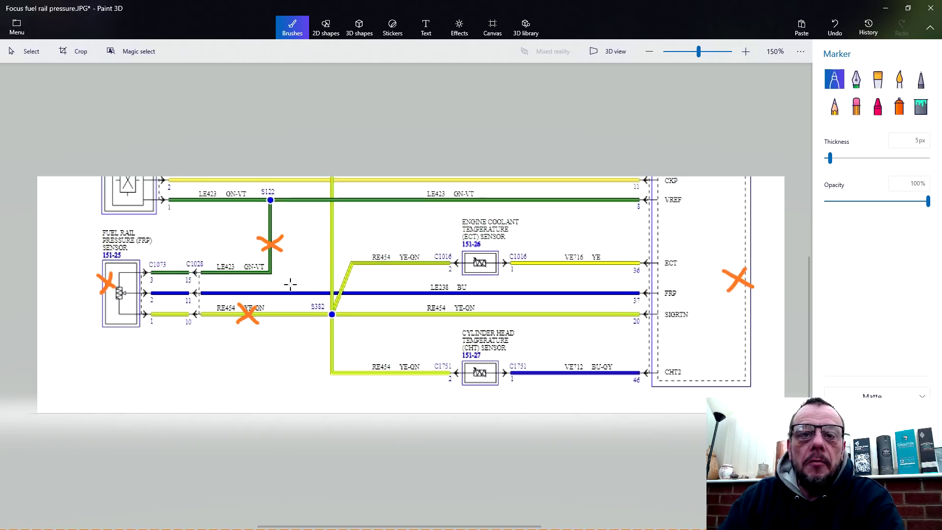
mouse_move(159, 283)
left_mouse_down()
mouse_move(140, 284)
mouse_move(165, 302)
mouse_move(156, 281)
left_mouse_up()
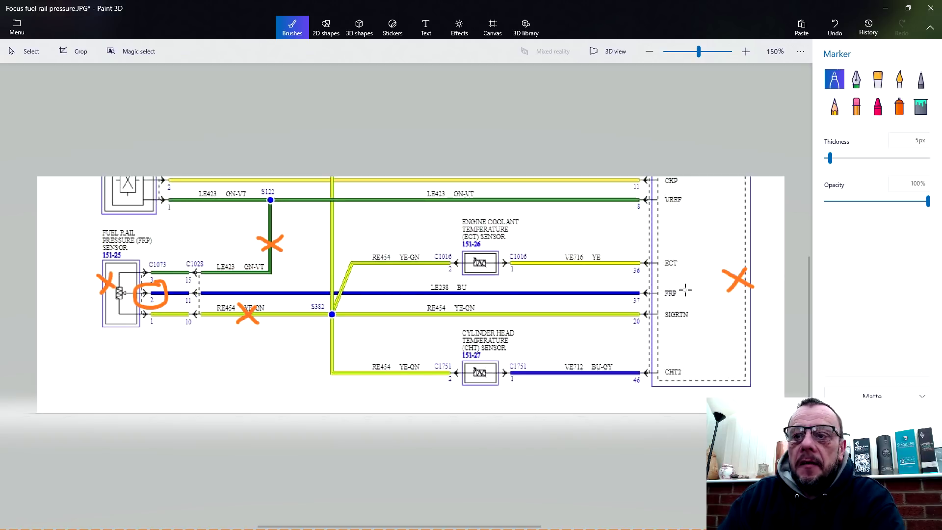
mouse_move(634, 283)
left_mouse_down()
mouse_move(623, 289)
mouse_move(641, 300)
mouse_move(644, 288)
mouse_move(631, 282)
left_mouse_up()
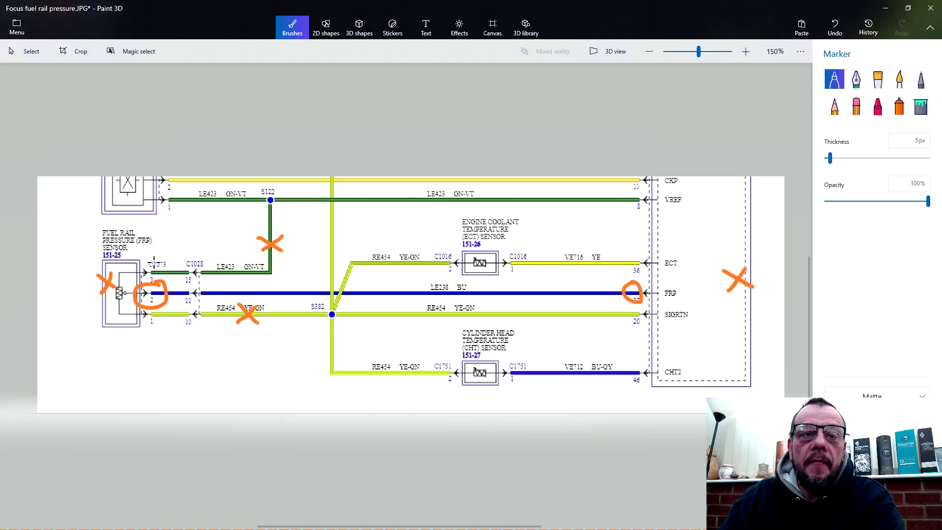
Draw an orange arrow to FRP pin 3, write 5V above it, and add a lower-left ground symbol.
mouse_move(153, 249)
left_mouse_down()
mouse_move(165, 241)
mouse_move(154, 257)
left_mouse_up()
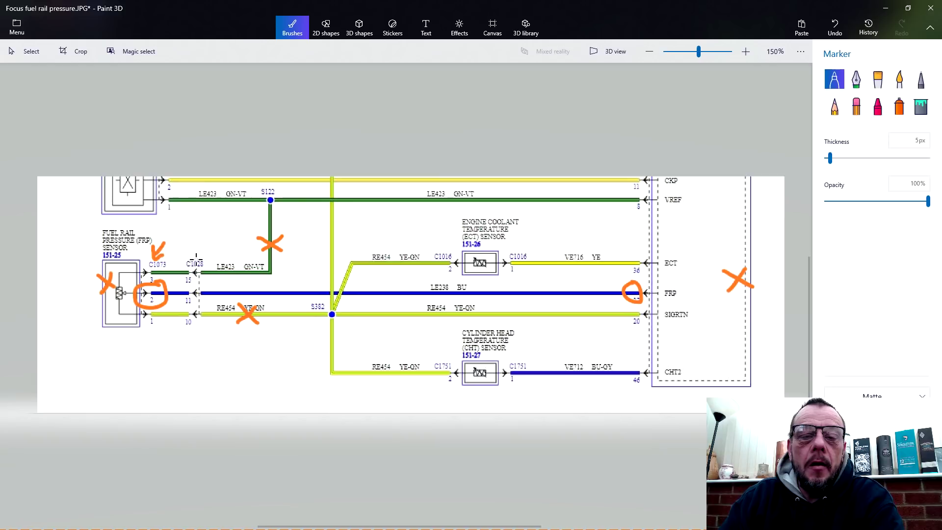
mouse_move(183, 227)
left_mouse_down()
mouse_move(190, 226)
mouse_move(181, 239)
mouse_move(193, 234)
mouse_move(197, 249)
mouse_move(180, 252)
mouse_move(207, 260)
mouse_move(212, 240)
left_mouse_up()
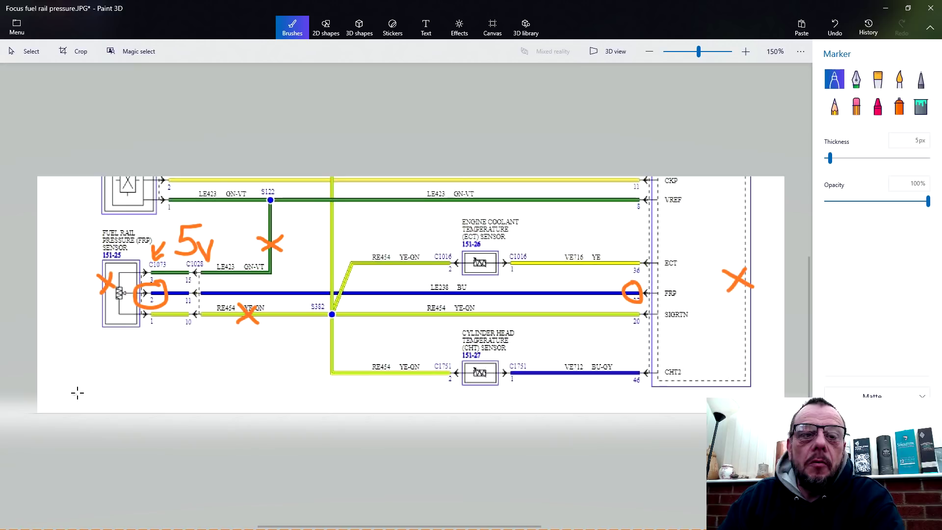
mouse_move(87, 376)
left_mouse_down()
mouse_move(86, 398)
mouse_move(107, 395)
mouse_move(86, 402)
mouse_move(90, 408)
left_mouse_up()
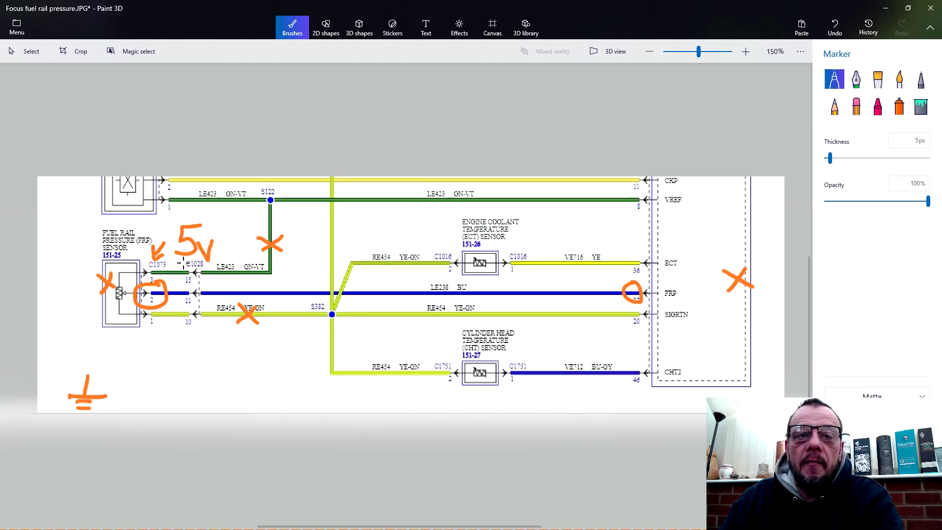
Draw a horizontal orange line beneath the 5V note above the sensor.
left_click_drag(179, 260, 216, 260)
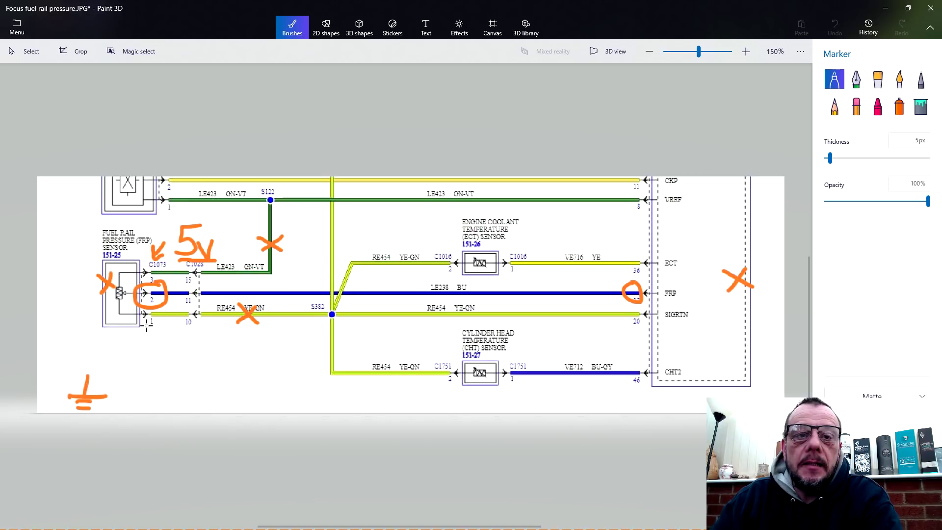
Draw an orange arrow at FRP pin 1 and handwrite the less-than millivolt limit below it.
mouse_move(146, 324)
left_mouse_down()
mouse_move(155, 341)
mouse_move(141, 332)
mouse_move(161, 329)
left_mouse_up()
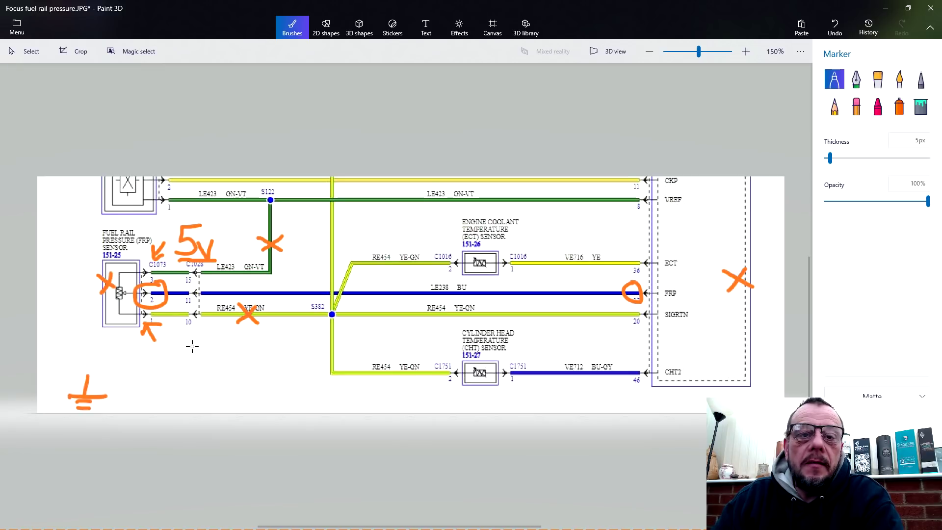
mouse_move(194, 344)
left_mouse_down()
mouse_move(172, 357)
mouse_move(193, 374)
left_mouse_up()
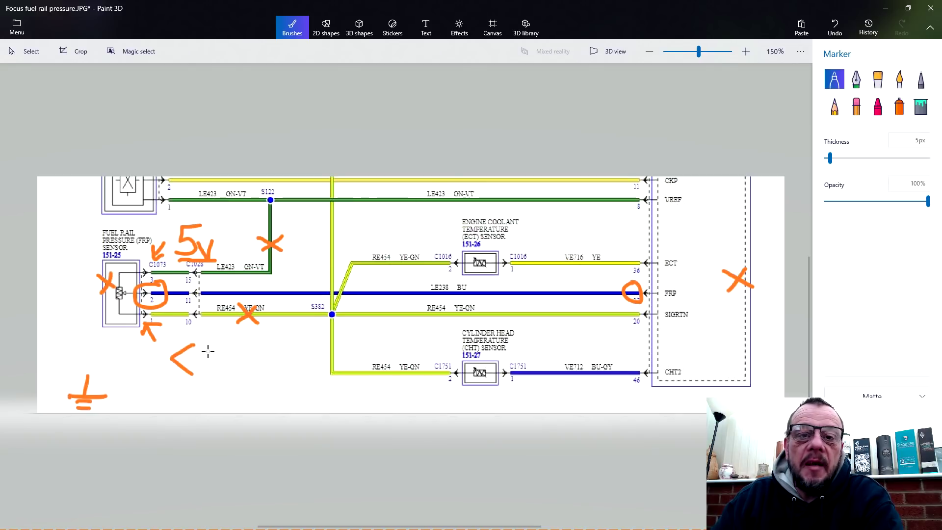
mouse_move(207, 348)
left_mouse_down()
mouse_move(207, 363)
mouse_move(243, 364)
mouse_move(251, 383)
mouse_move(245, 363)
mouse_move(271, 381)
mouse_move(284, 381)
mouse_move(288, 366)
mouse_move(289, 380)
mouse_move(300, 363)
left_mouse_up()
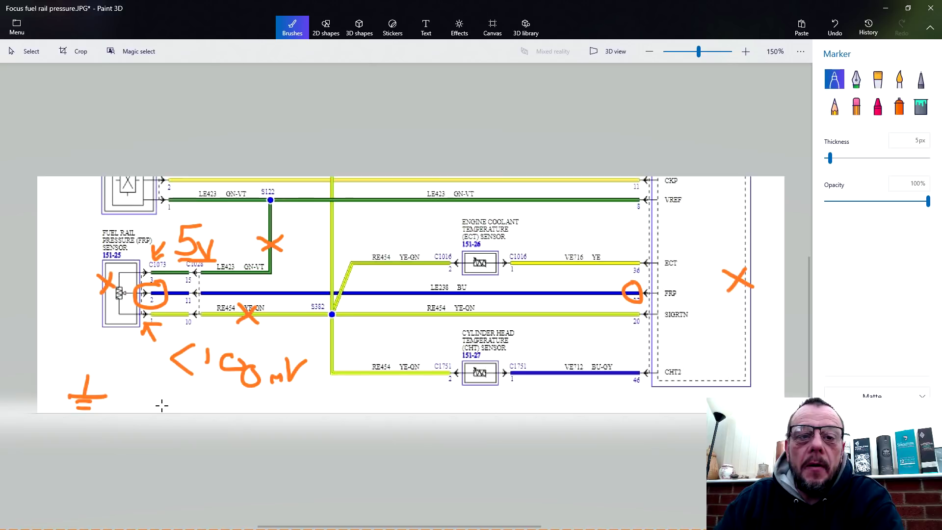
Handwrite +V in orange beside the lower-left ground symbol.
mouse_move(166, 386)
left_mouse_down()
mouse_move(162, 405)
mouse_move(167, 398)
mouse_move(181, 410)
mouse_move(191, 395)
left_mouse_up()
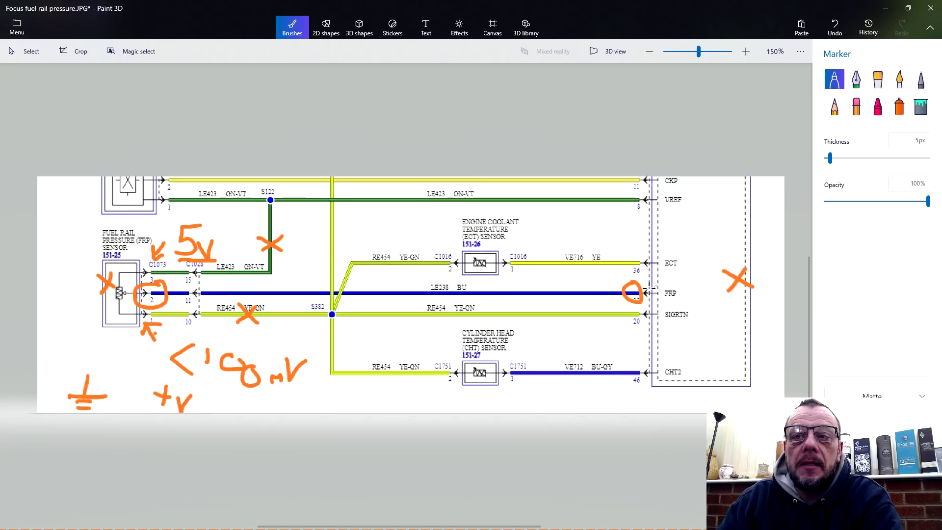
Draw an orange arrow along the blue LE238 wire and a black vertical line through C1028.
mouse_move(378, 294)
left_mouse_down()
mouse_move(529, 290)
mouse_move(497, 300)
left_mouse_up()
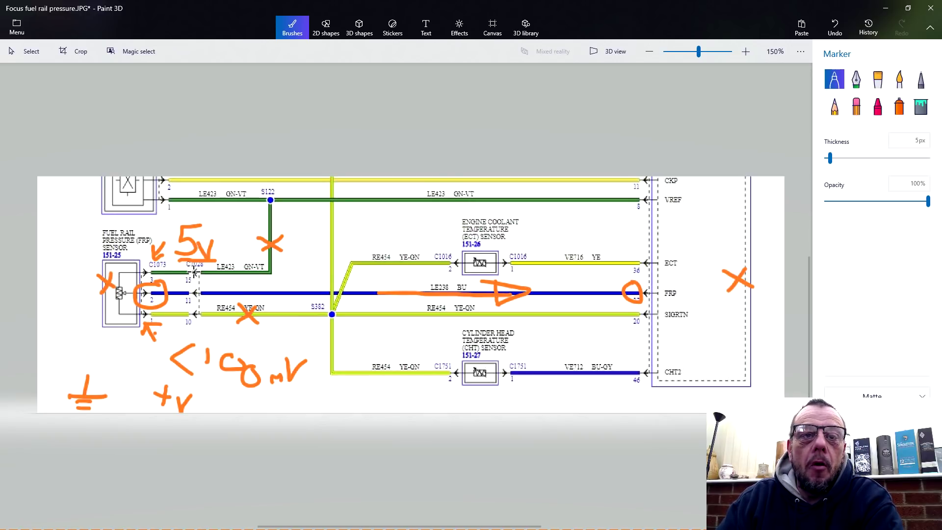
left_click_drag(197, 257, 194, 328)
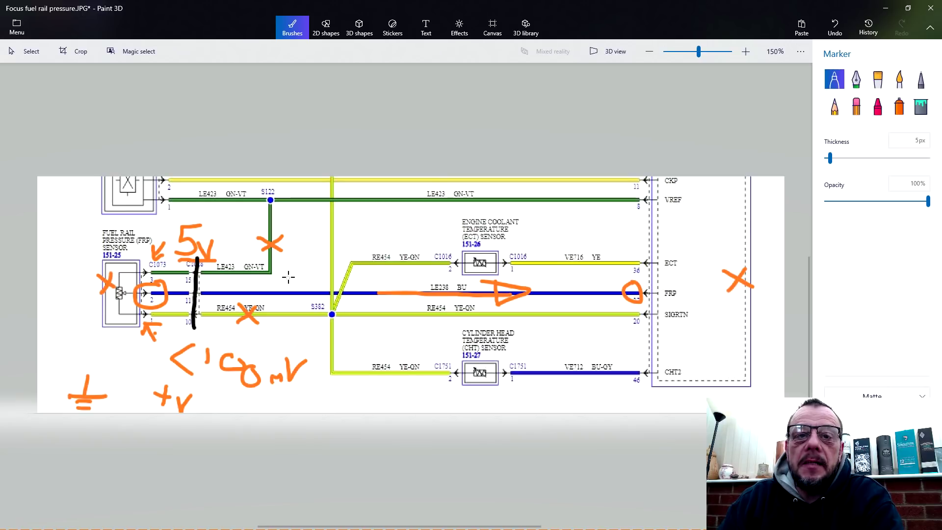
In black, write 5v beside the green VREF wire, circle it, and arrow the PCM's FRP pin.
mouse_move(284, 267)
left_mouse_down()
mouse_move(297, 266)
mouse_move(283, 268)
mouse_move(295, 279)
mouse_move(273, 289)
mouse_move(302, 292)
mouse_move(306, 275)
left_mouse_up()
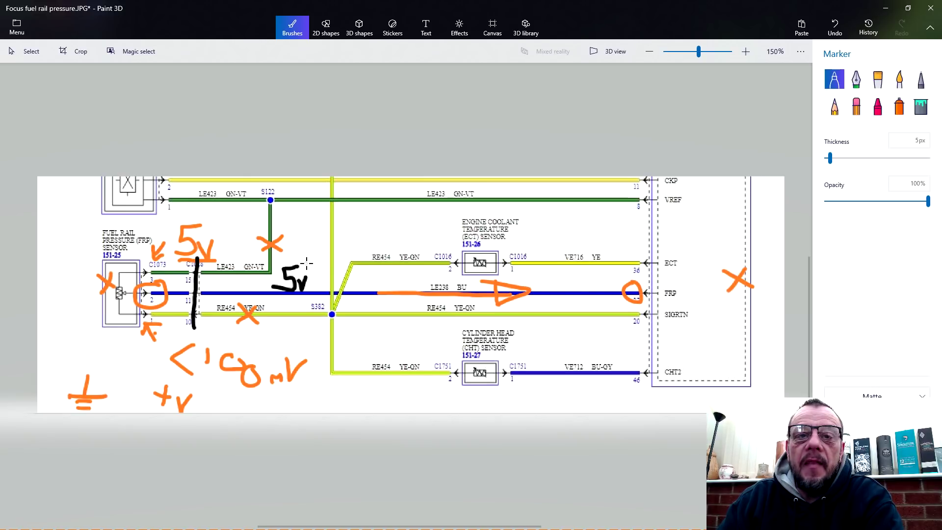
mouse_move(308, 252)
left_mouse_down()
mouse_move(267, 267)
mouse_move(326, 292)
mouse_move(307, 258)
left_mouse_up()
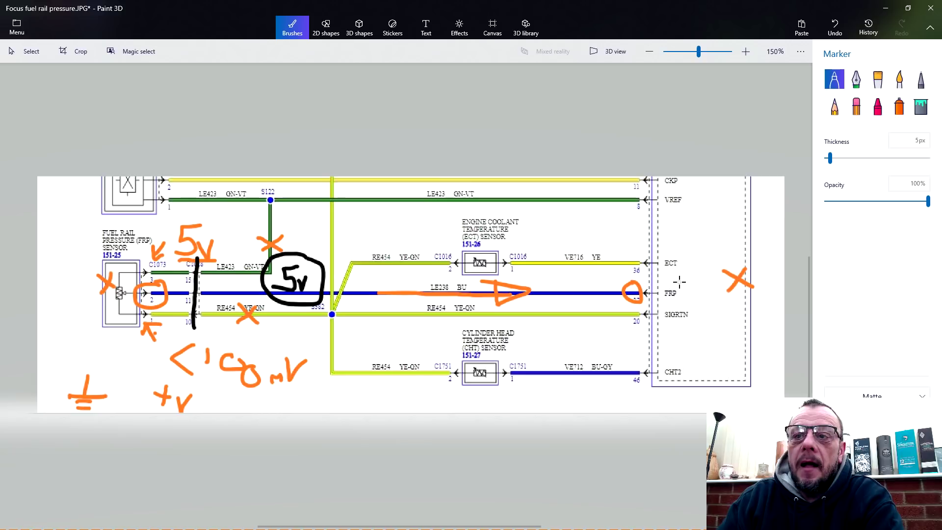
mouse_move(684, 278)
left_mouse_down()
mouse_move(655, 294)
mouse_move(676, 297)
left_mouse_up()
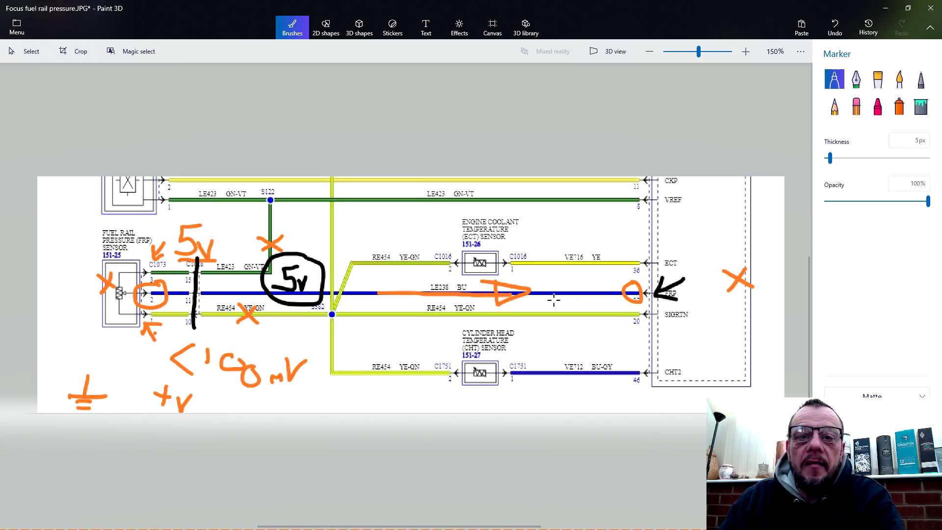
left_click_drag(629, 293, 631, 283)
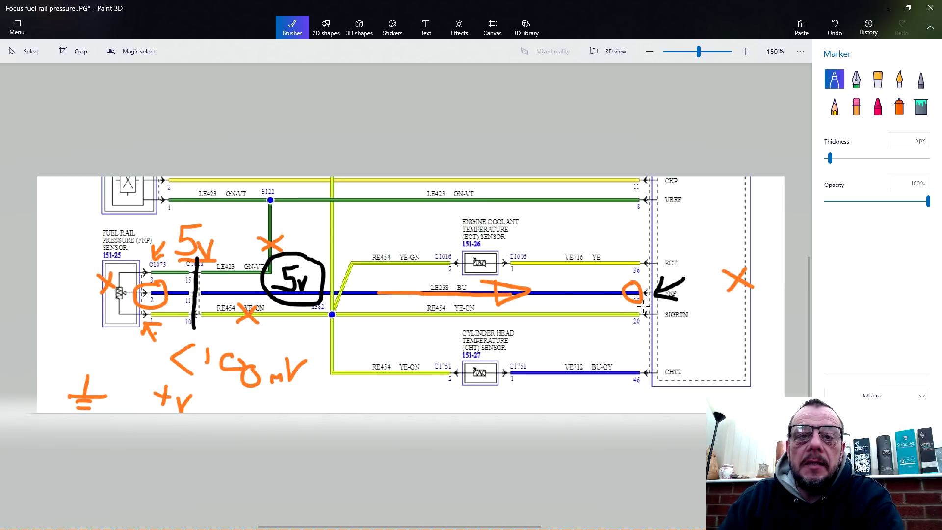